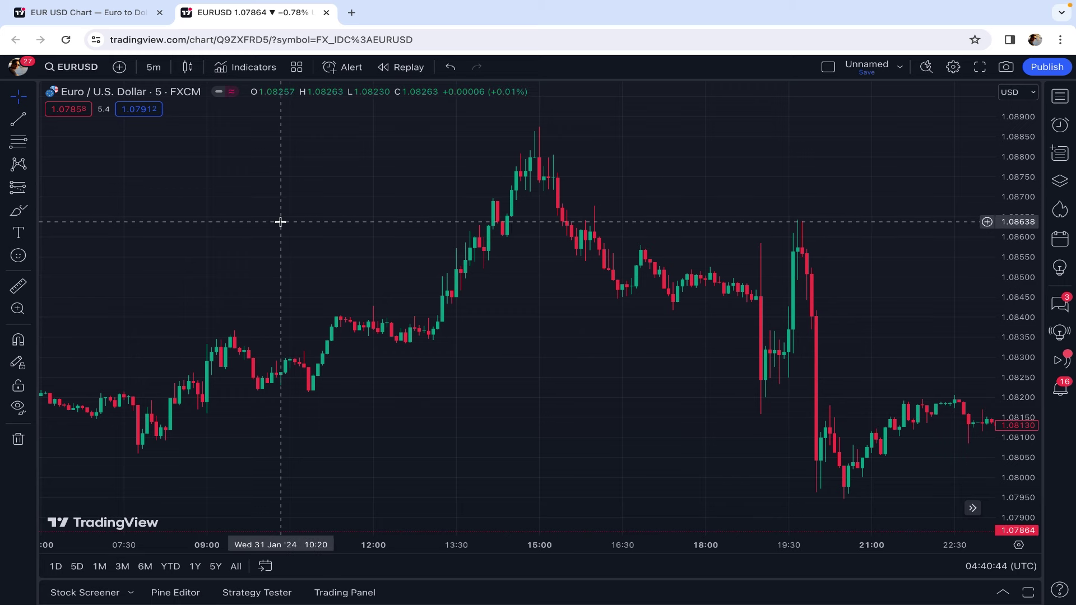
# Keep the chart on 5-minute candles and leave the EURUSD symbol unchanged.
pyautogui.click(153, 66)
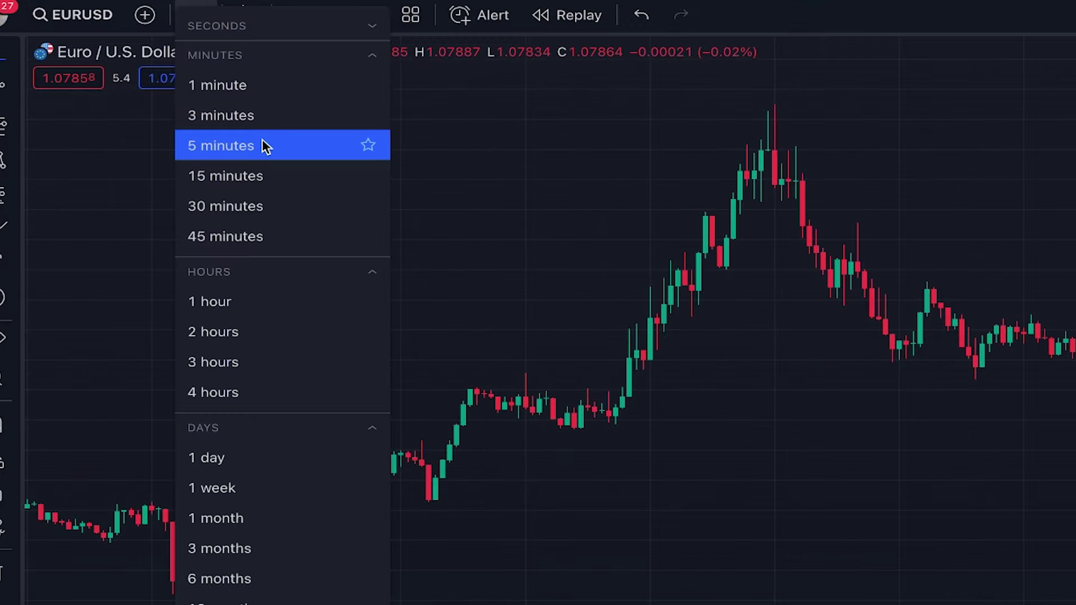
pyautogui.click(253, 148)
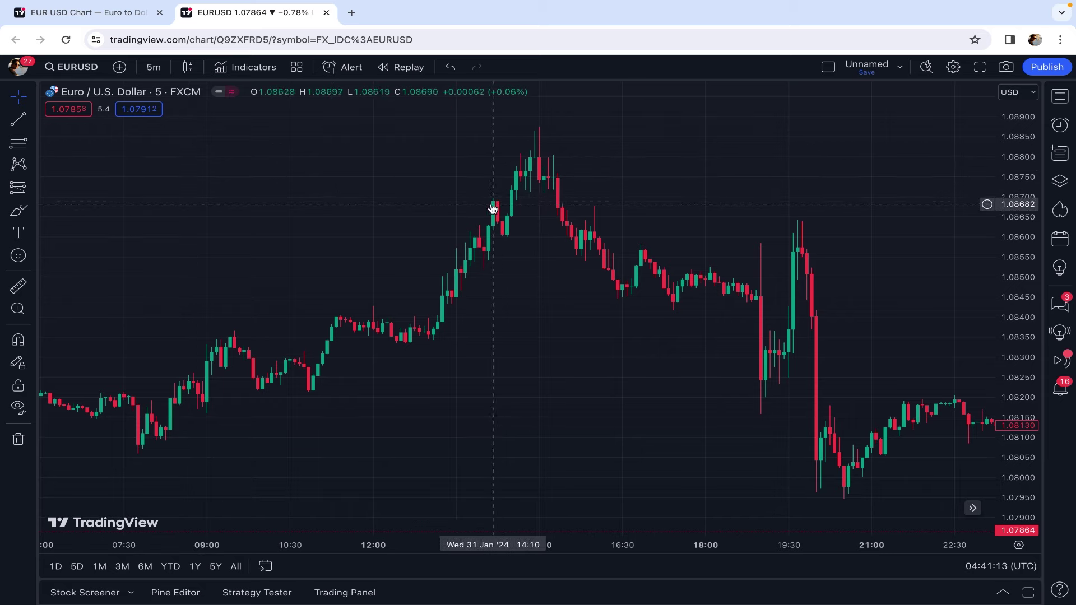
pyautogui.click(71, 67)
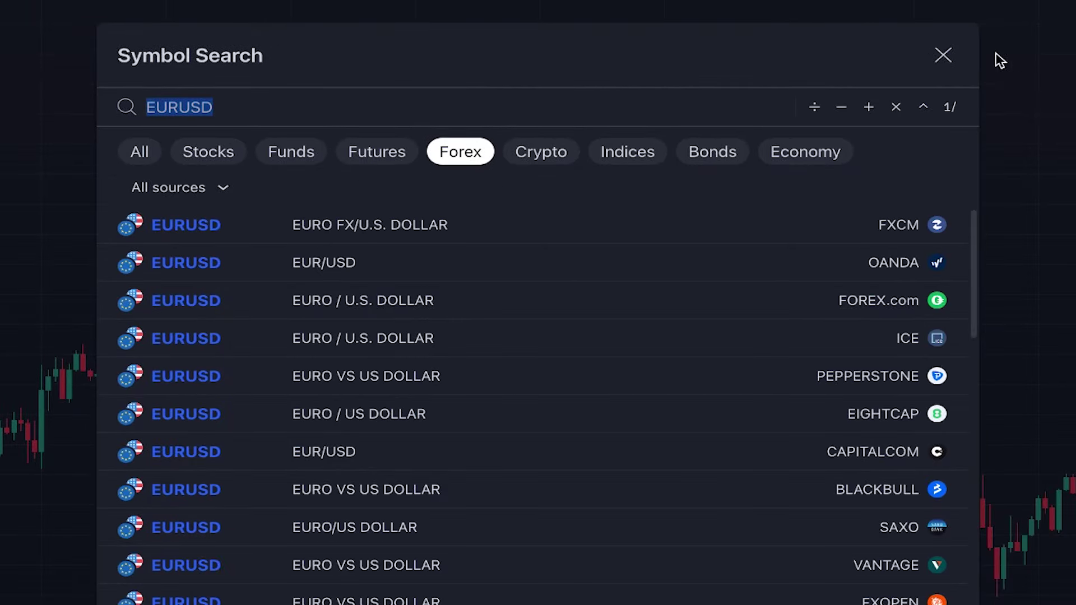
pyautogui.click(947, 56)
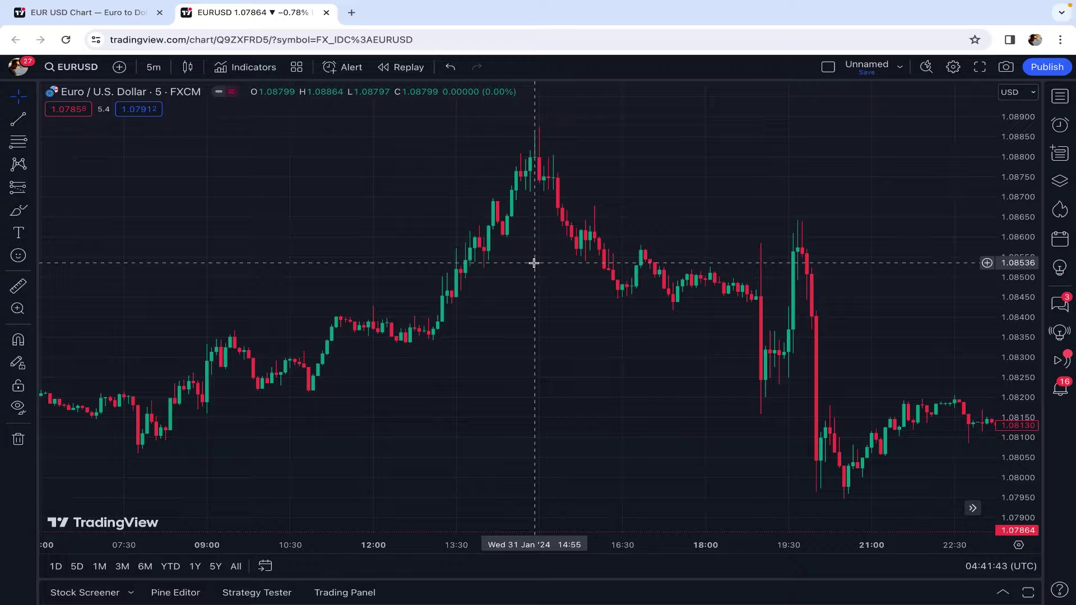
# Search indicators for 'machine' and add Machine Learning: Lorentzian Classification.
pyautogui.click(247, 67)
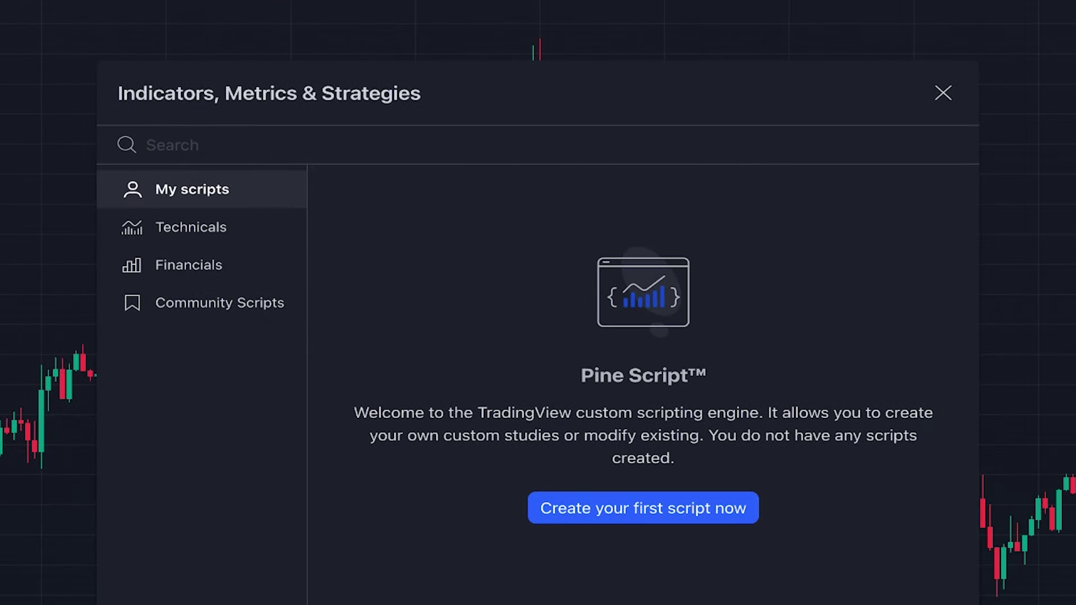
pyautogui.write('machine')
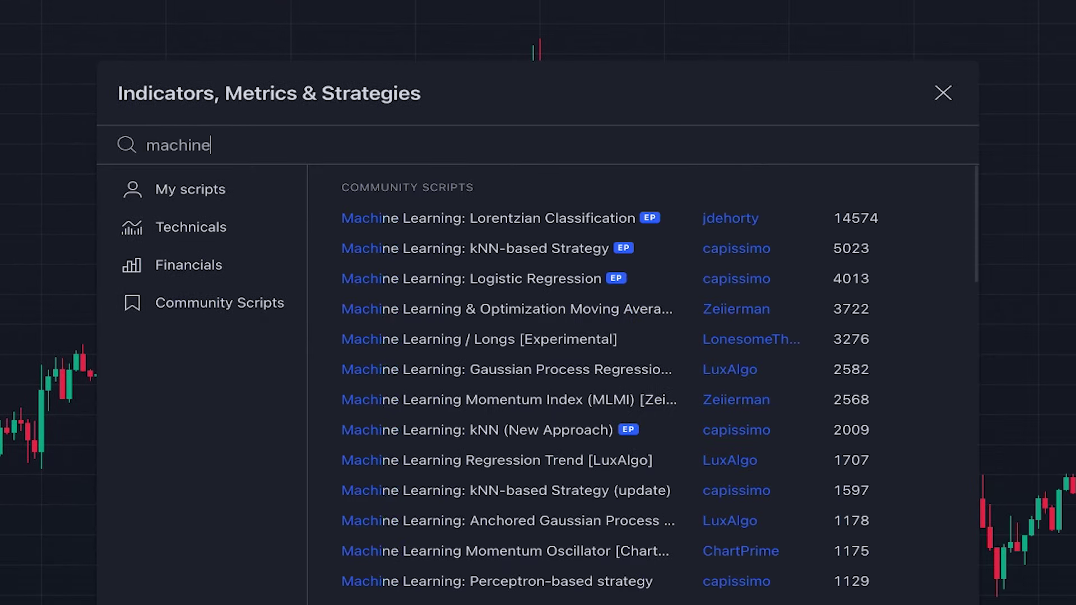
pyautogui.click(507, 211)
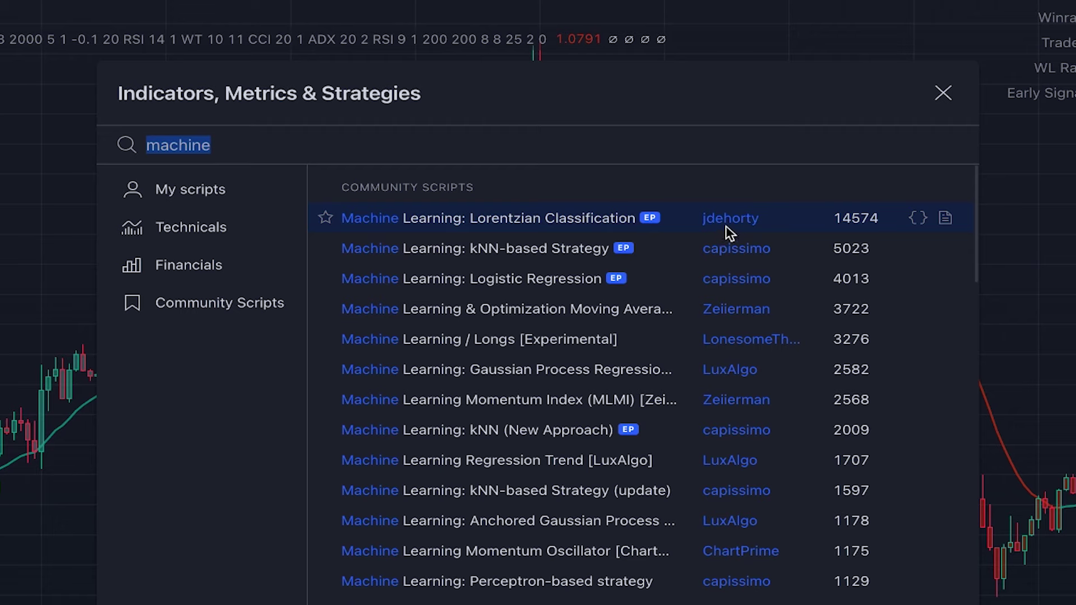
pyautogui.click(943, 94)
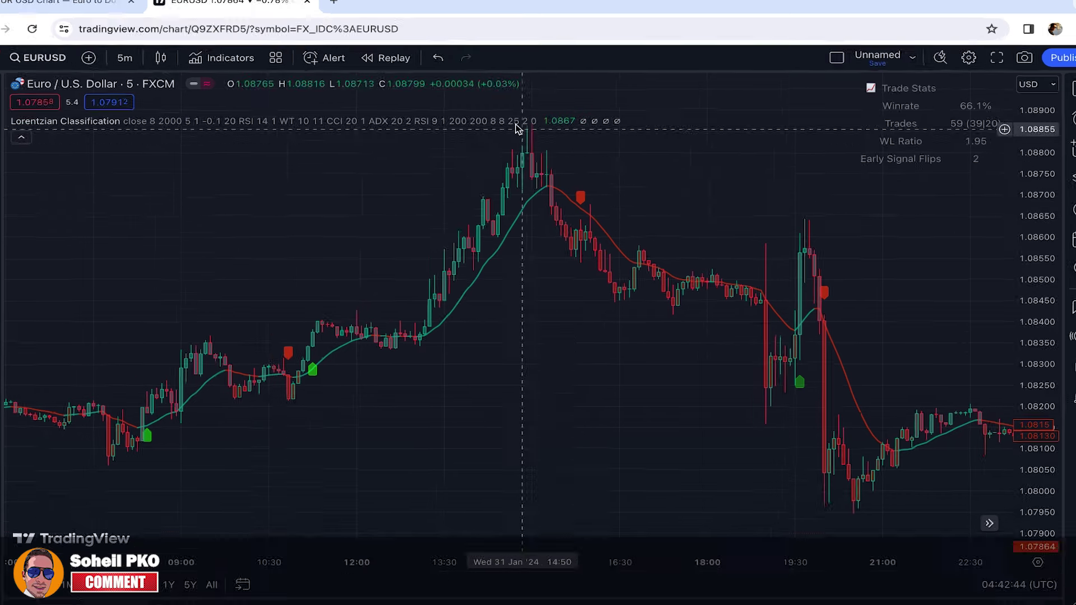
# Uncheck Labels and Tables on the Lorentzian Classification Style settings.
pyautogui.moveTo(527, 122)
pyautogui.click(568, 121)
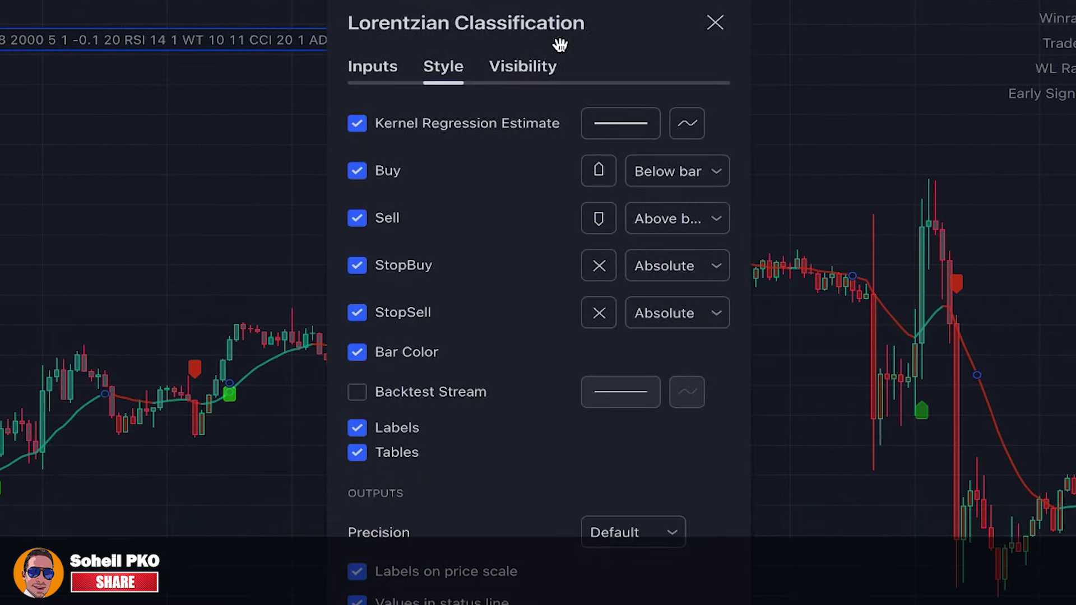
pyautogui.click(357, 429)
pyautogui.click(364, 455)
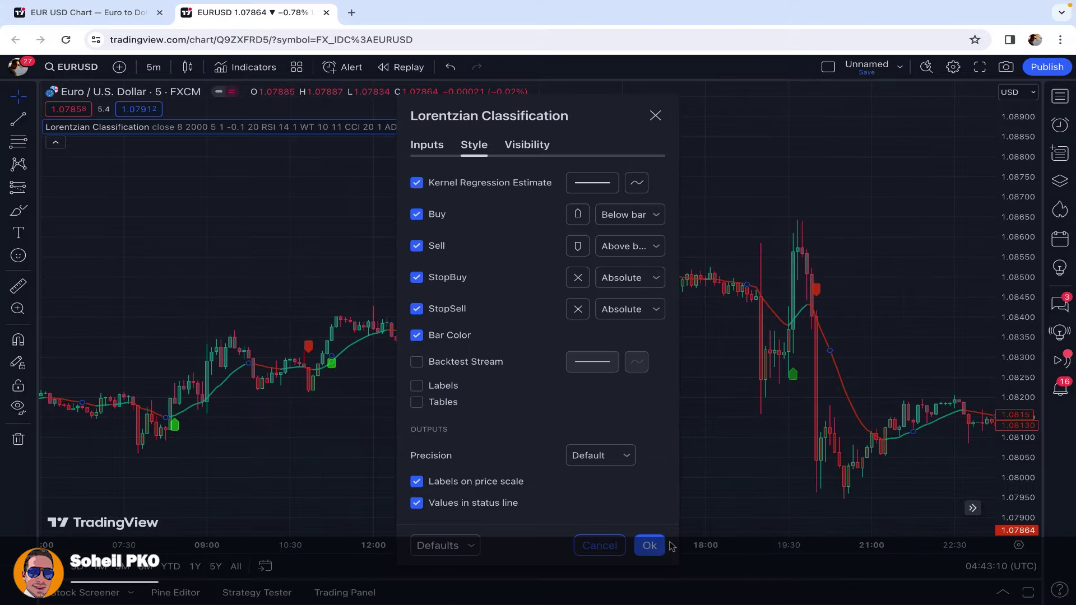
pyautogui.click(653, 546)
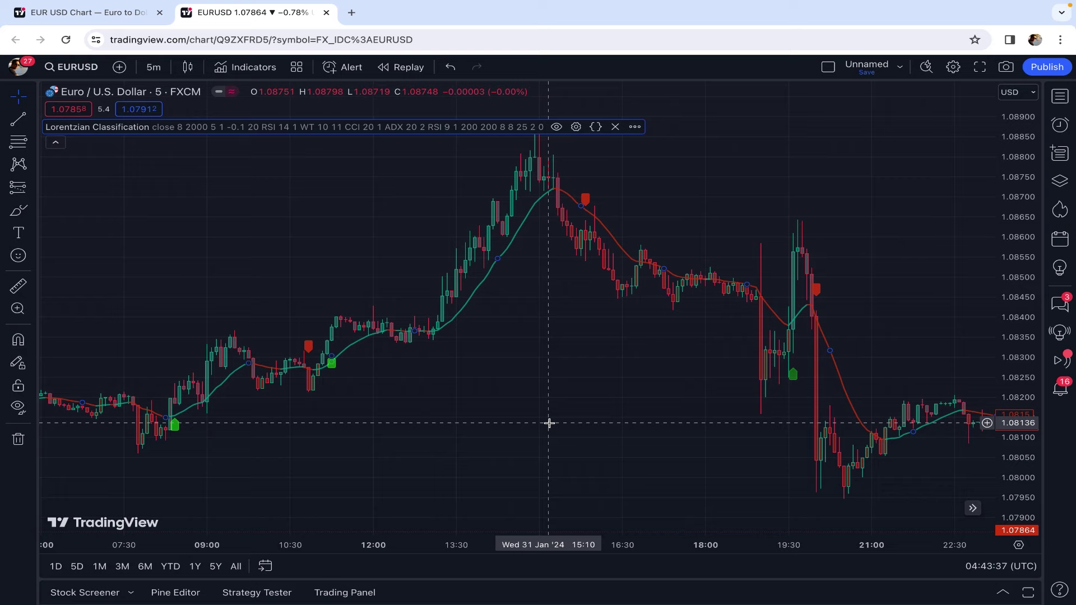
# Search for Simple Neural Network Transformed RSI and add the QuantraAI NNT RSI indicator.
pyautogui.click(245, 67)
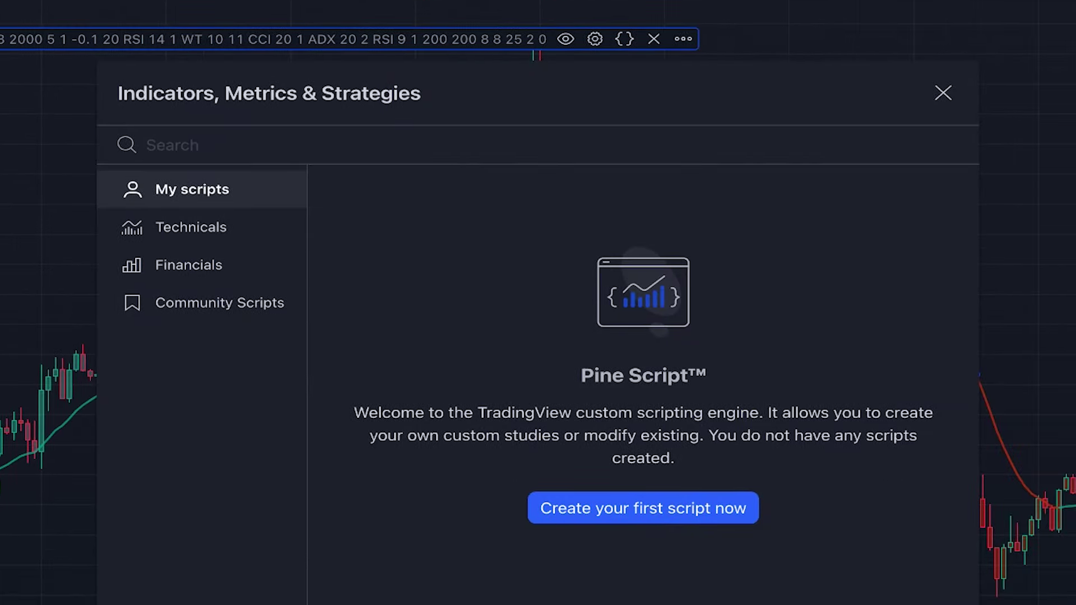
pyautogui.write('Simple Neural Network Transformed RSI')
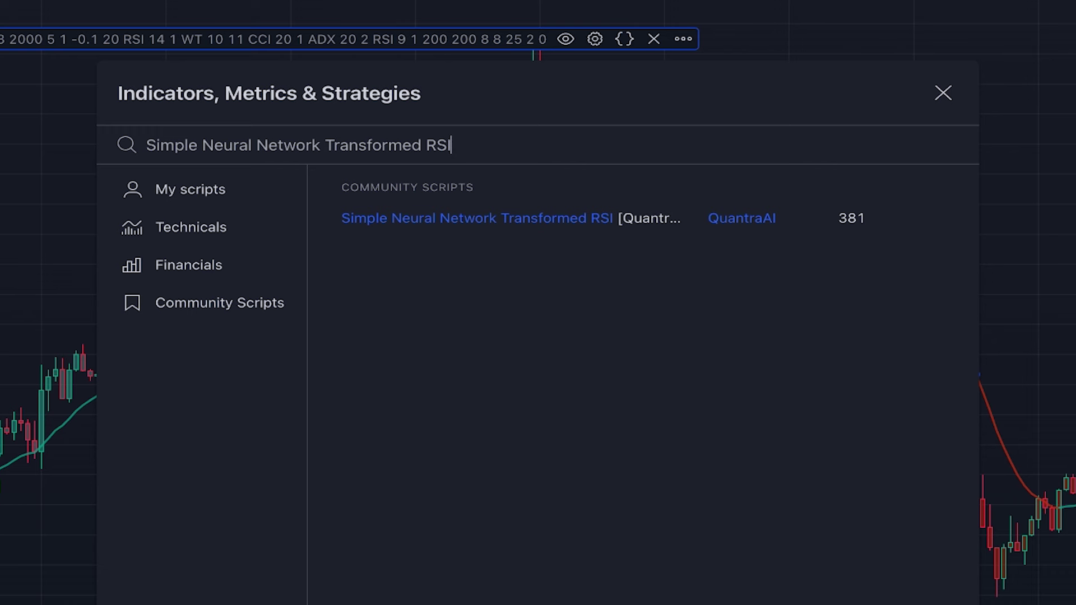
pyautogui.click(574, 221)
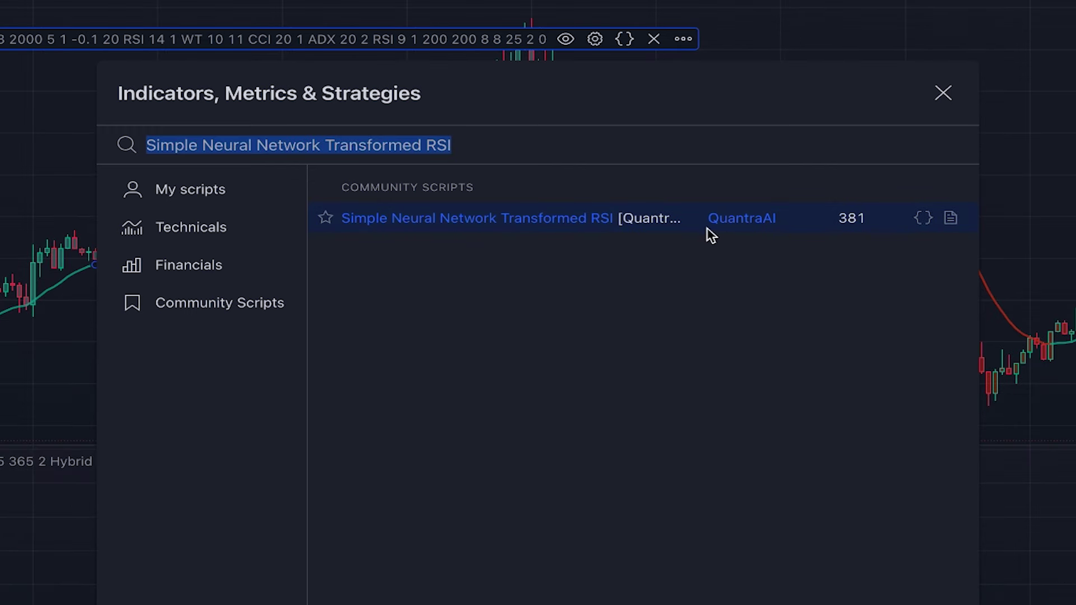
pyautogui.click(943, 93)
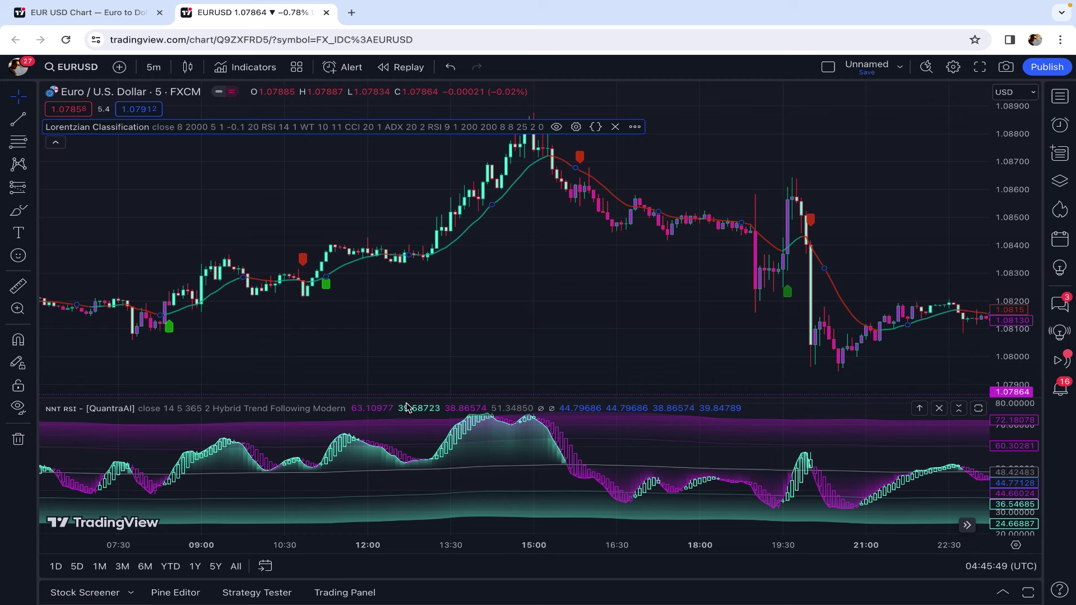
# Uncheck Values in status line in the NNT RSI Style settings and confirm.
pyautogui.moveTo(311, 408)
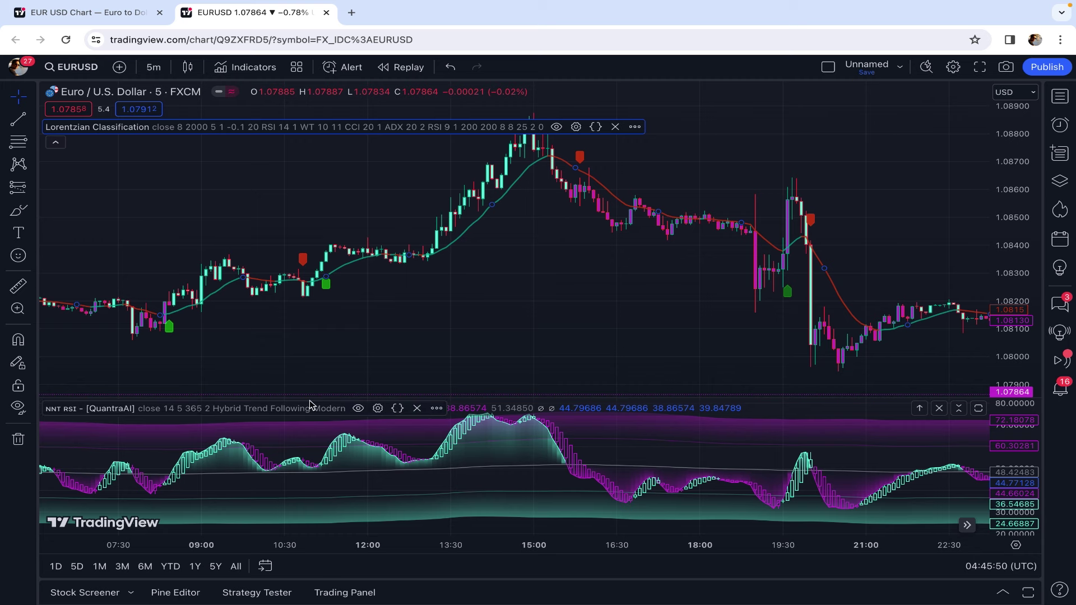
pyautogui.click(378, 409)
pyautogui.click(426, 530)
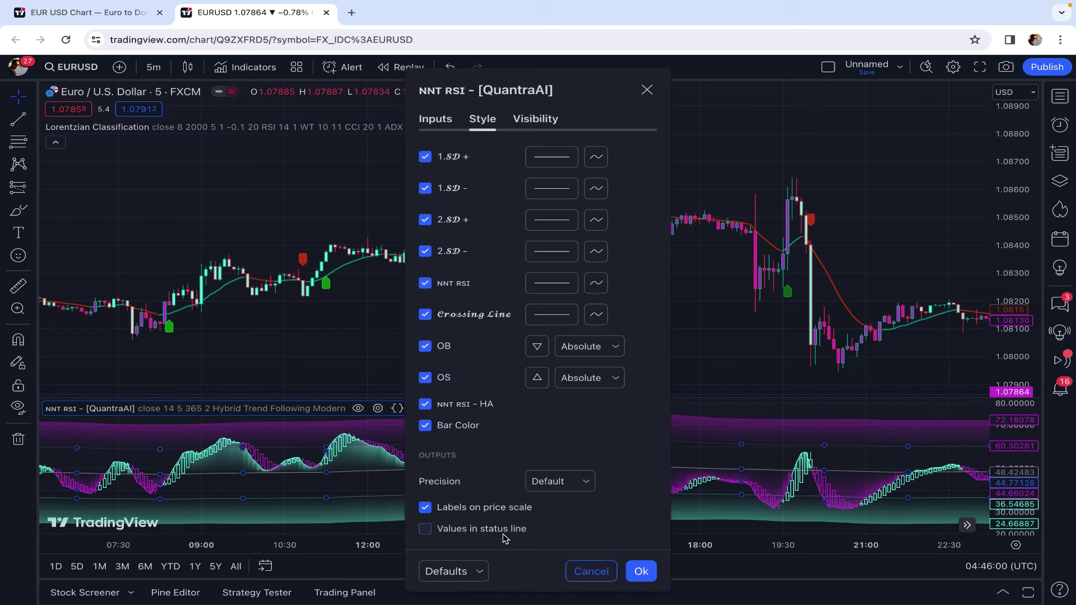
pyautogui.click(639, 569)
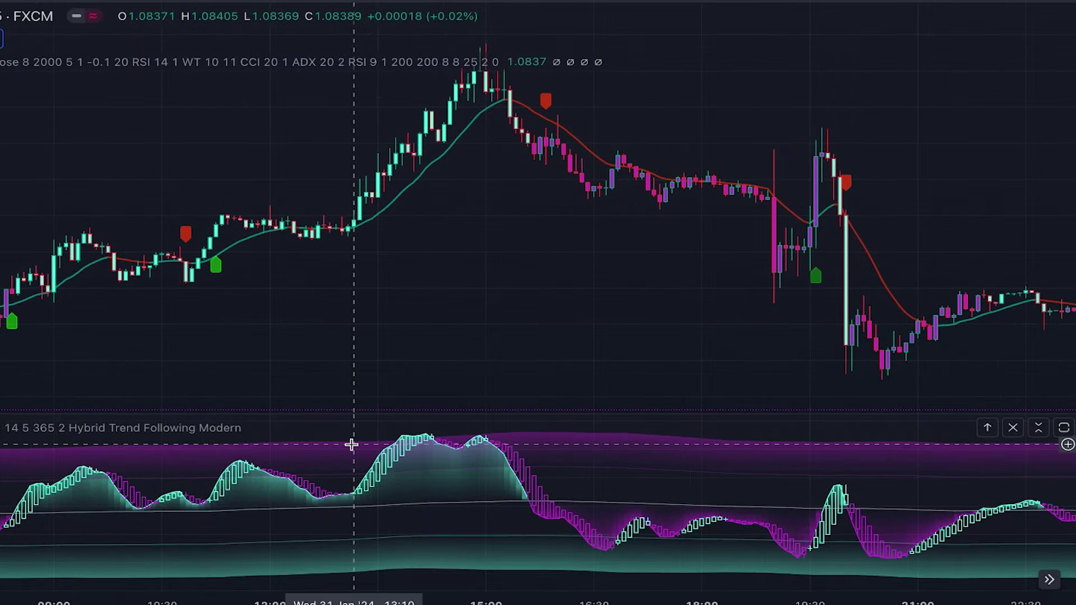
pyautogui.moveTo(432, 524)
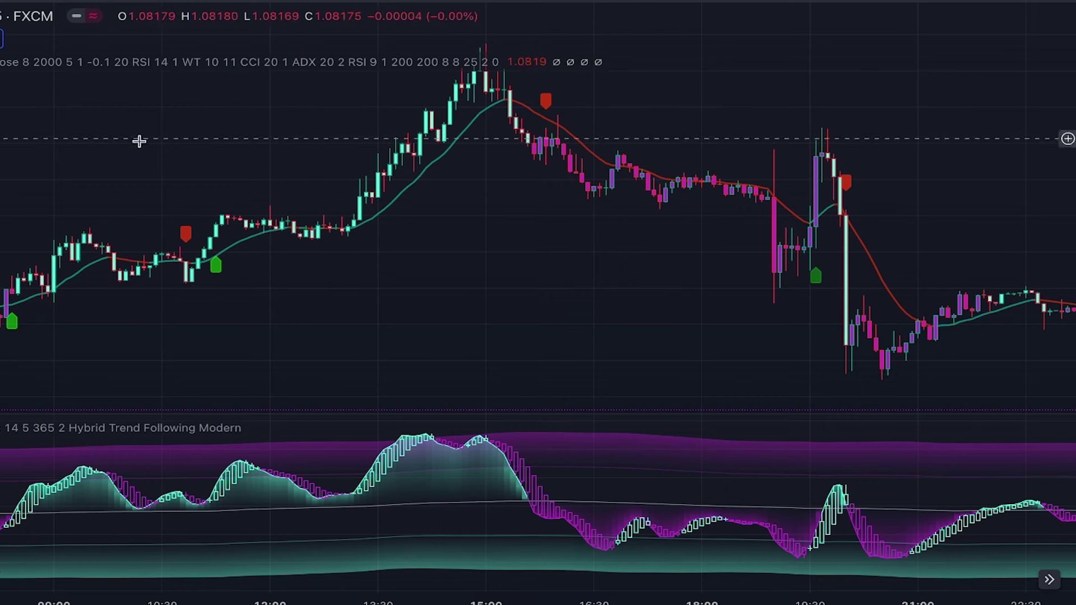
# Mark a short trade after the 15:00 peak: stop 0.00285, target 0.00597, R/R 2.09.
pyautogui.click(551, 145)
pyautogui.hscroll(-5, 550, 144)
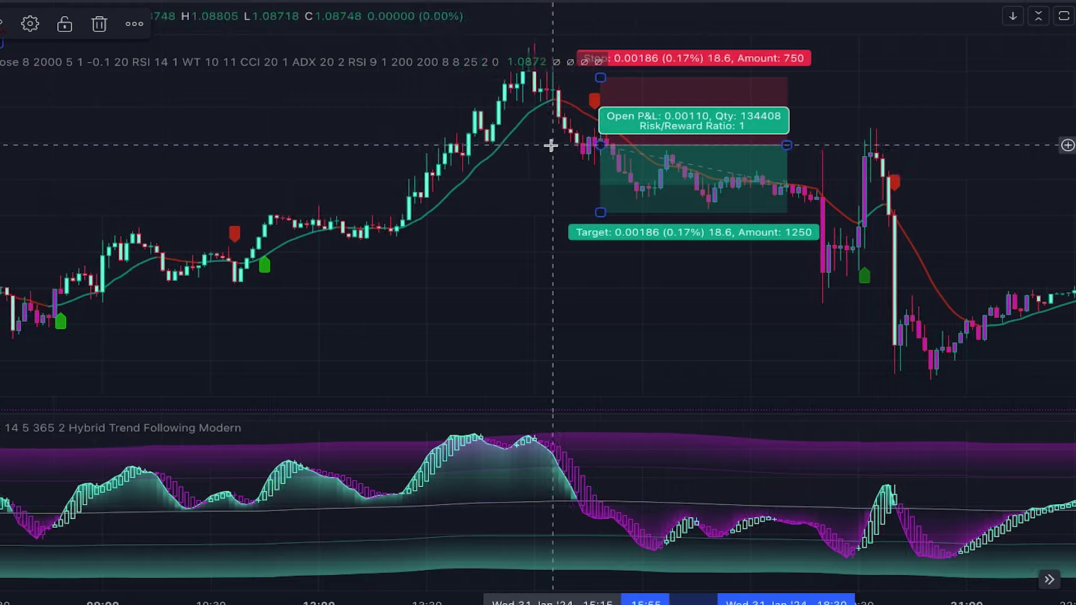
pyautogui.moveTo(643, 74); pyautogui.dragTo(642, 41)
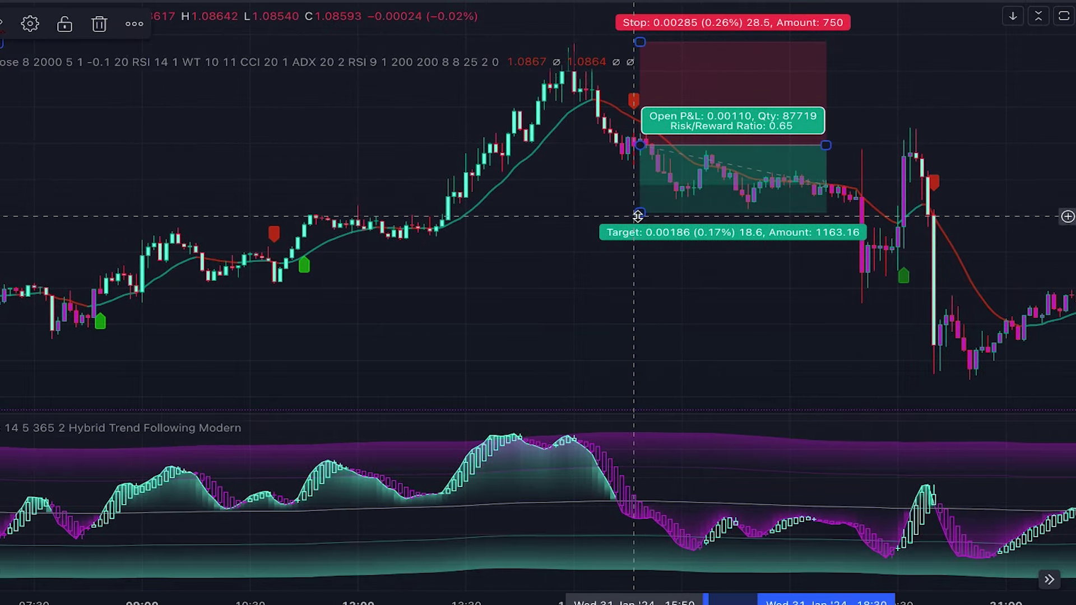
pyautogui.moveTo(638, 213); pyautogui.dragTo(644, 361)
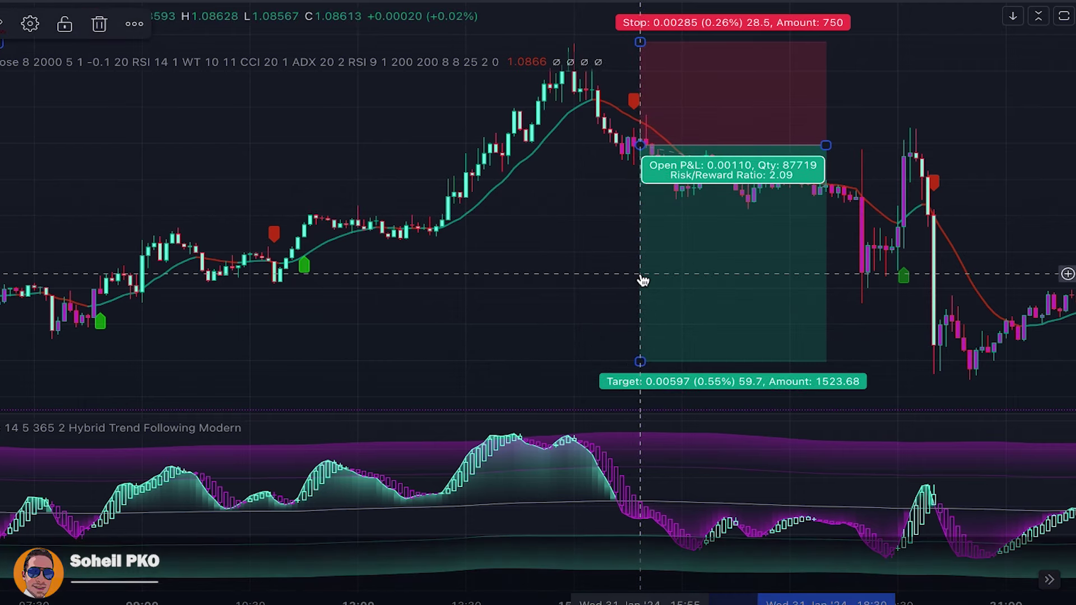
# Pan the chart forward toward the 1 Feb buy signal.
pyautogui.hscroll(10, 643, 281)
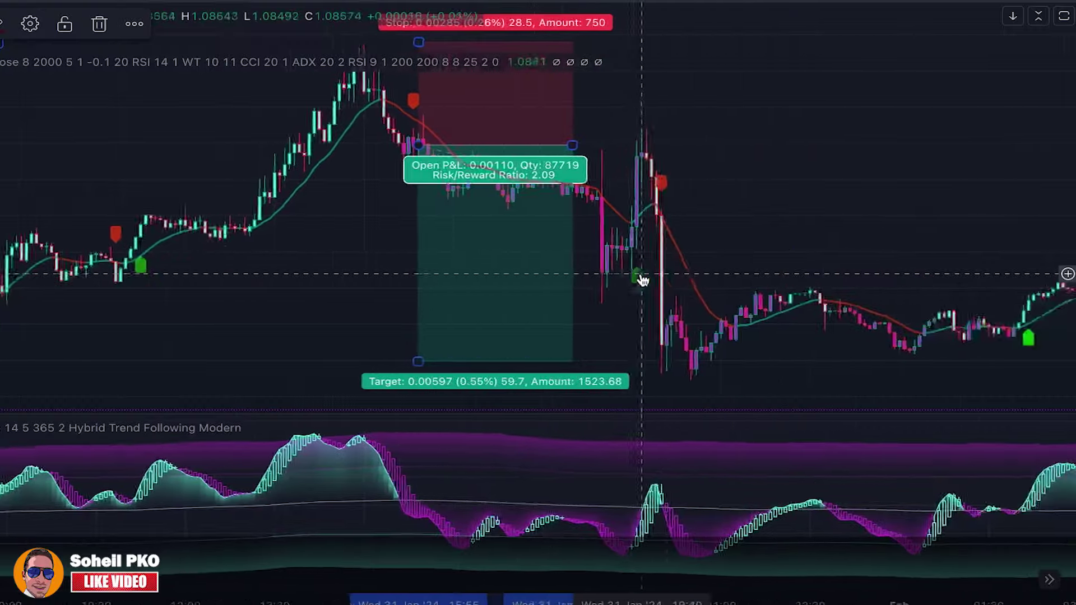
pyautogui.hscroll(7, 642, 277)
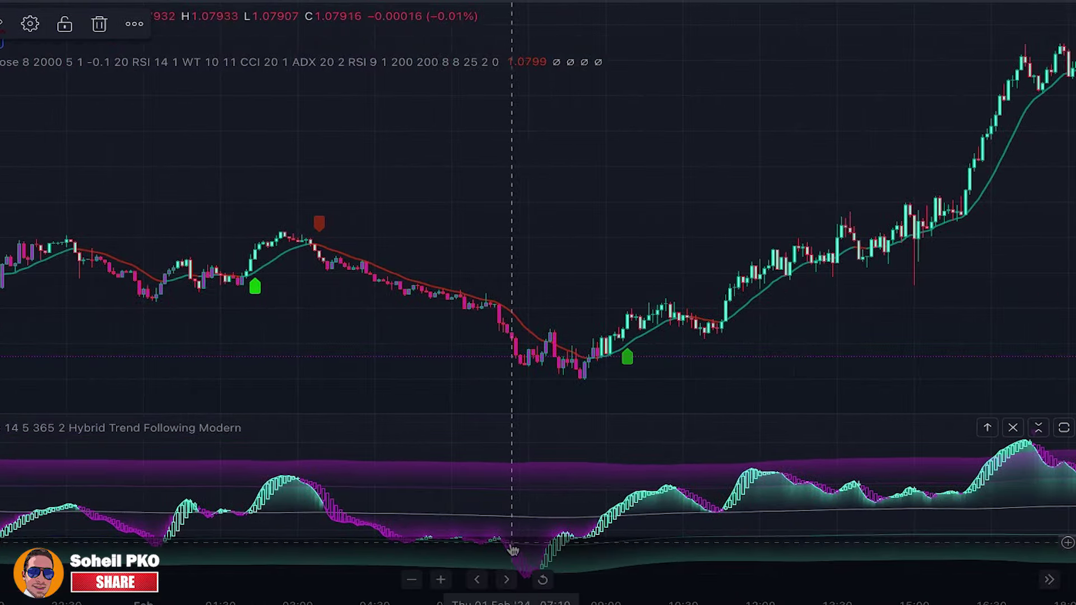
pyautogui.moveTo(540, 579); pyautogui.dragTo(672, 581)
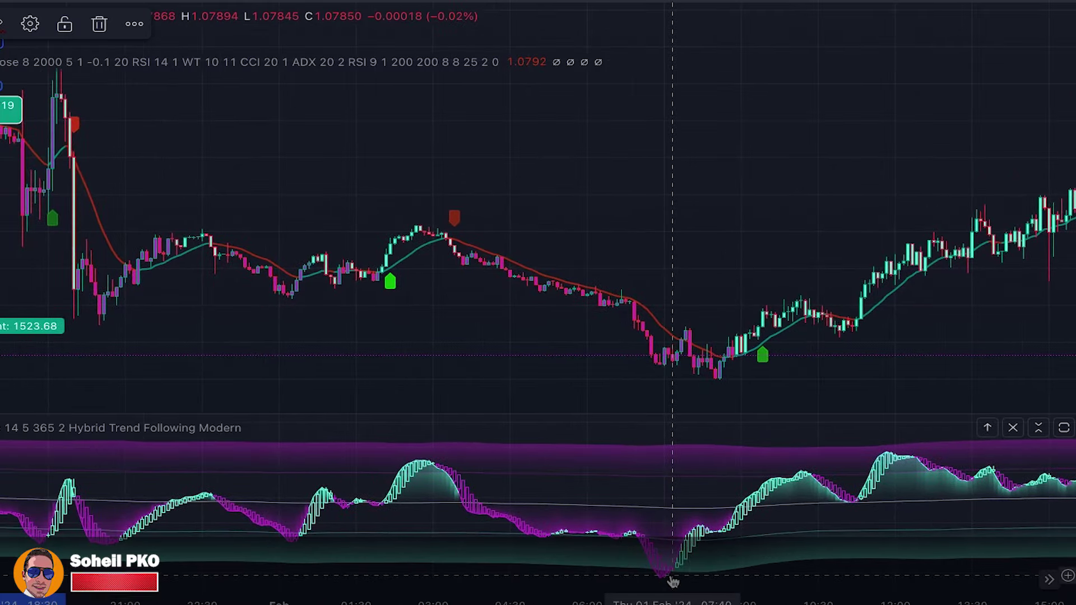
pyautogui.hscroll(4, 672, 580)
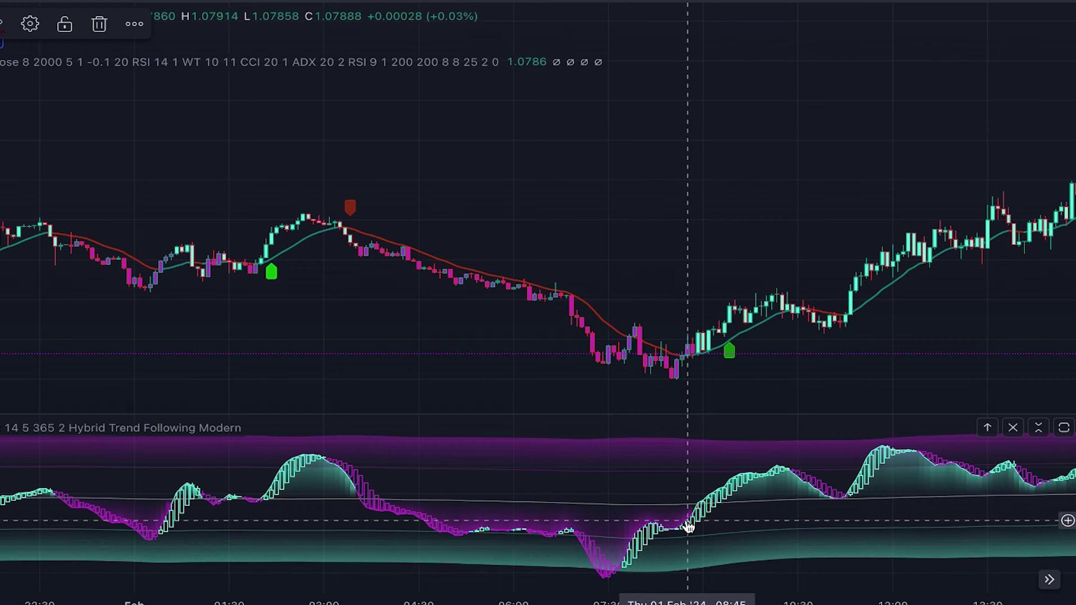
# Place a long position at the 1 Feb buy signal with stop 0.00196 and target 0.00607.
pyautogui.click(733, 307)
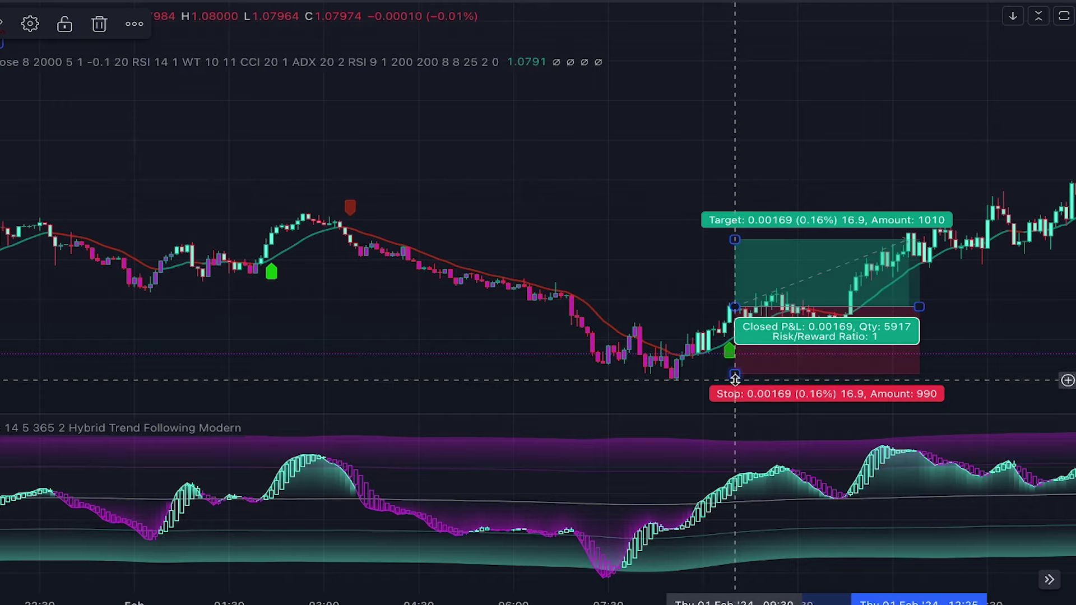
pyautogui.moveTo(734, 376); pyautogui.dragTo(734, 385)
pyautogui.hscroll(5, 732, 385)
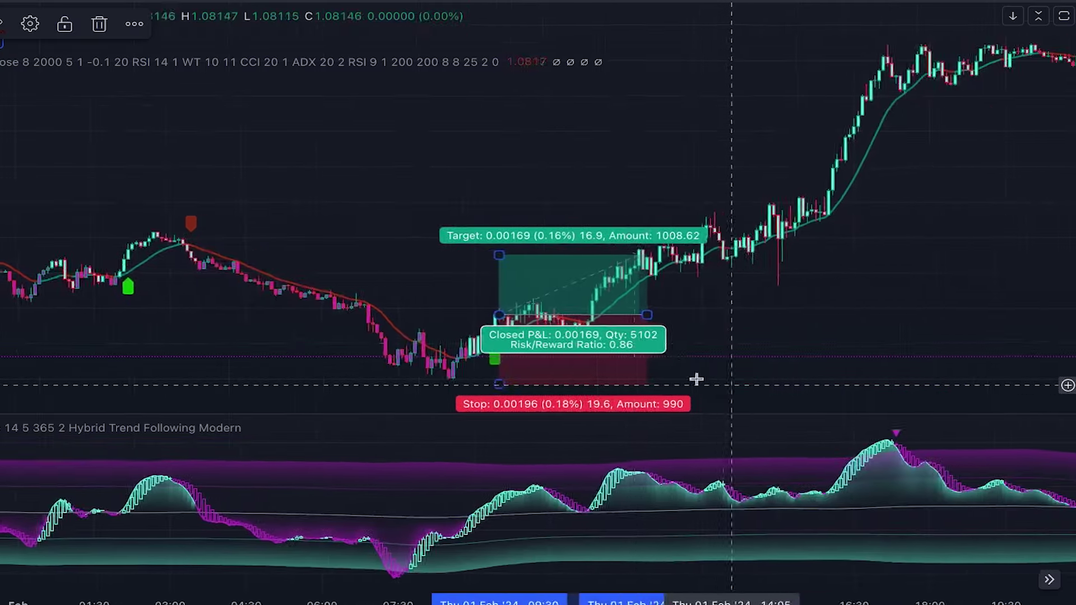
pyautogui.moveTo(492, 231); pyautogui.dragTo(492, 113)
pyautogui.hscroll(5, 655, 181)
pyautogui.hscroll(1, 655, 181)
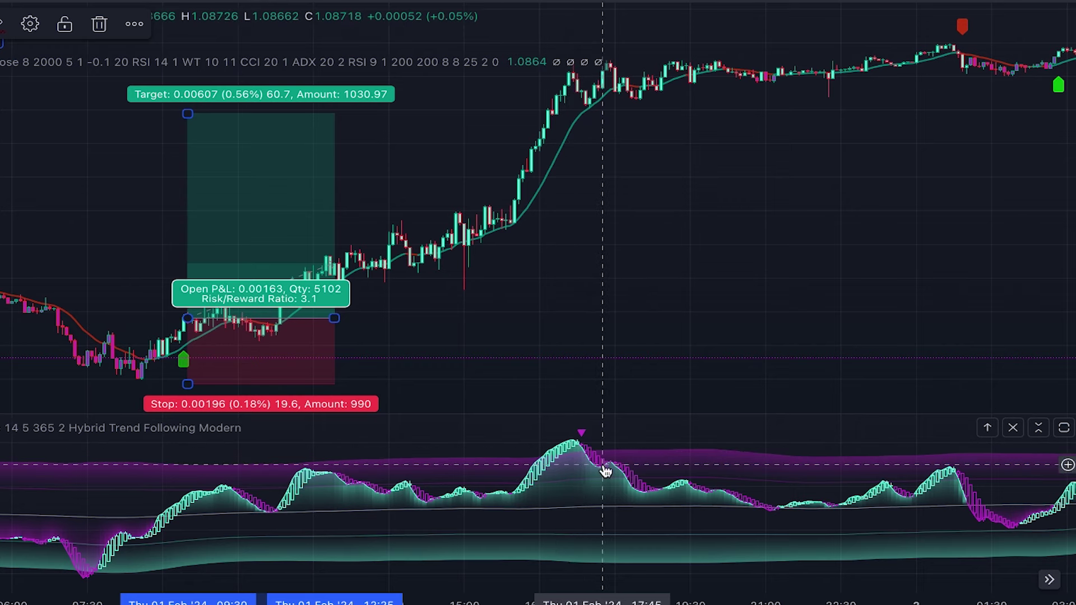
pyautogui.hscroll(1, 588, 449)
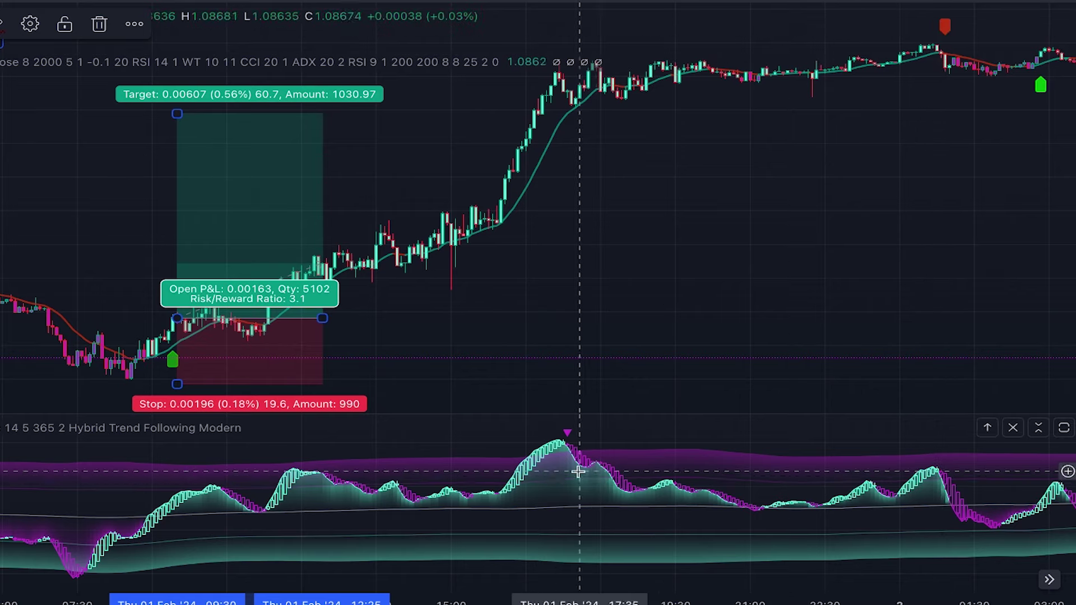
pyautogui.scroll(-10, 880, 496)
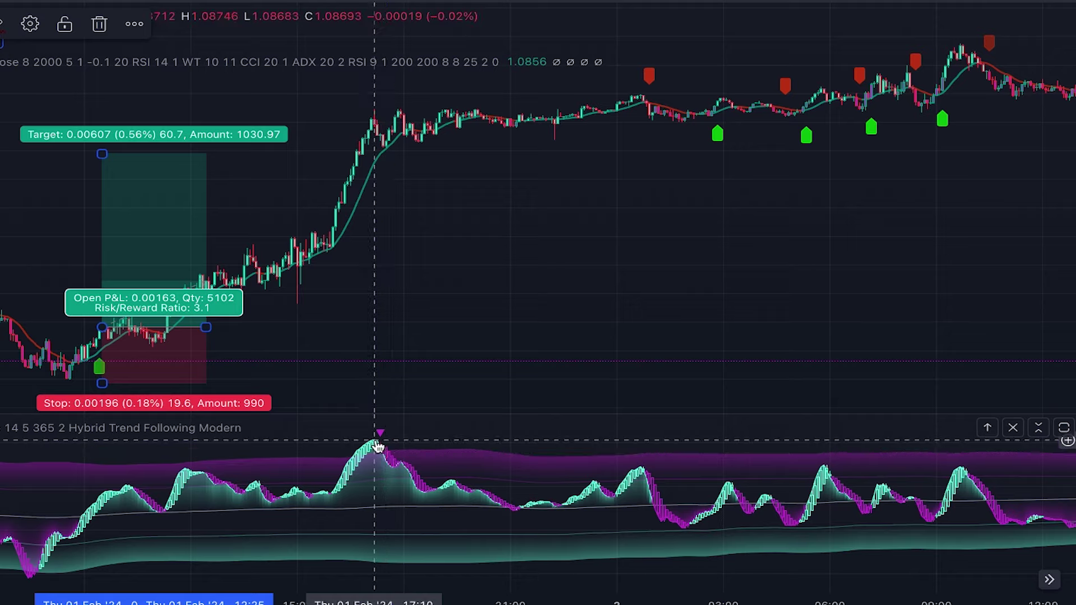
pyautogui.scroll(-3, 436, 138)
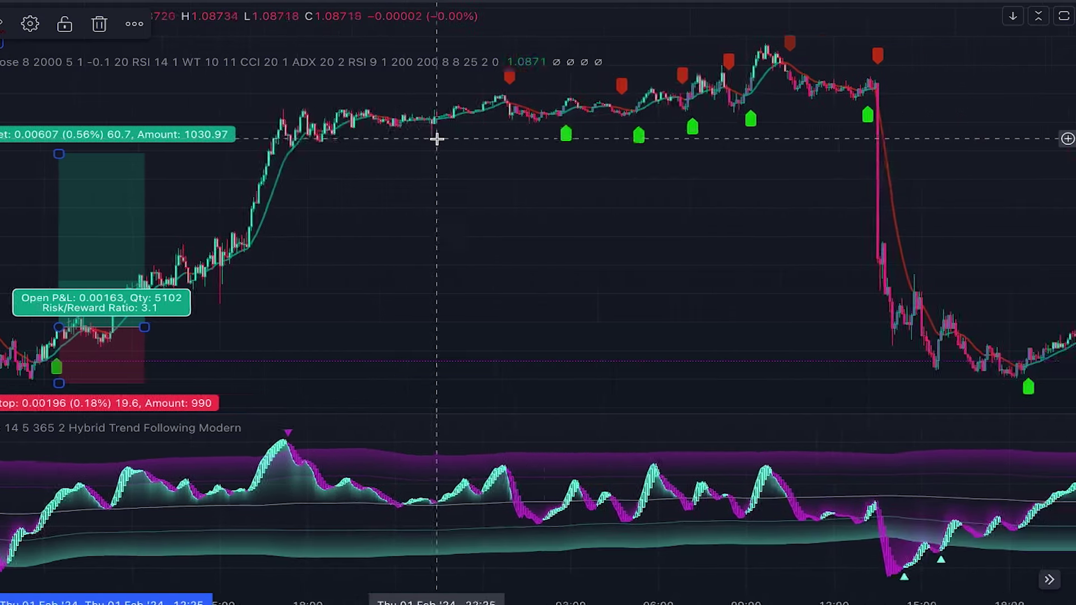
pyautogui.hscroll(2, 436, 138)
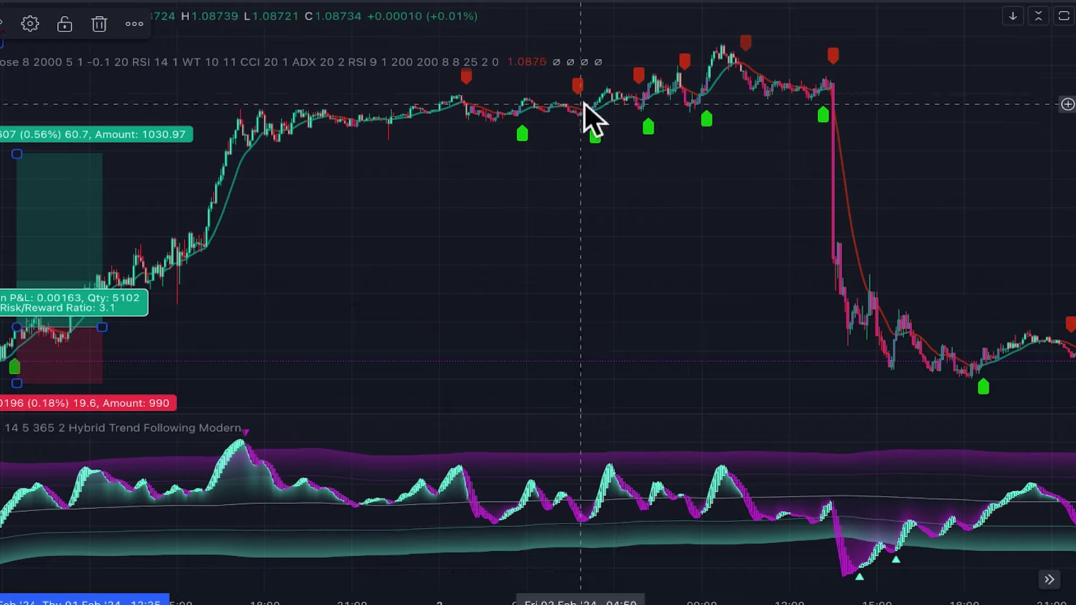
pyautogui.hscroll(2, 717, 174)
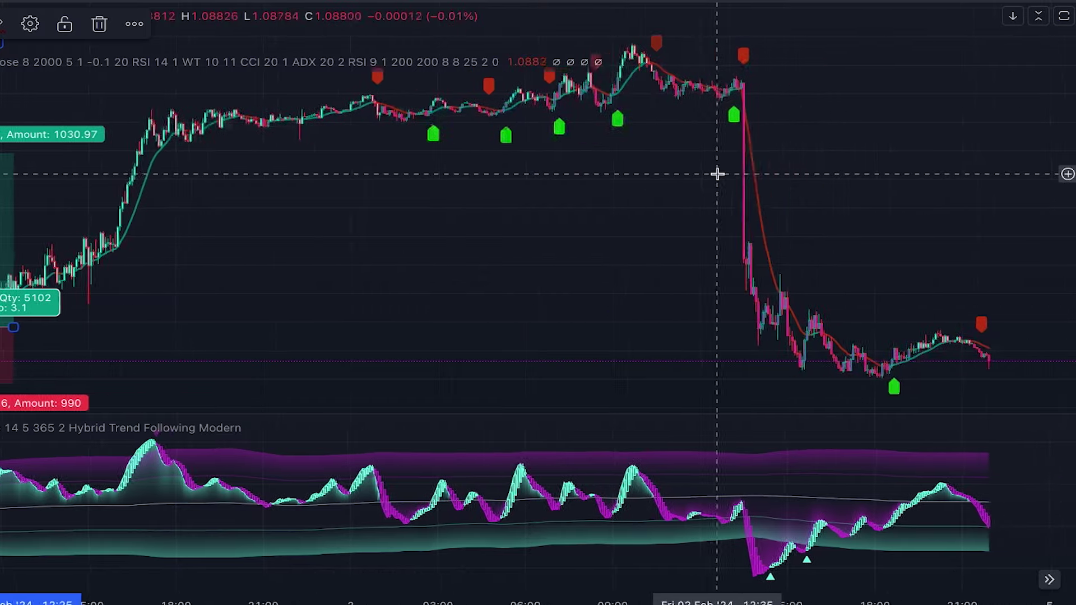
pyautogui.hscroll(2, 717, 173)
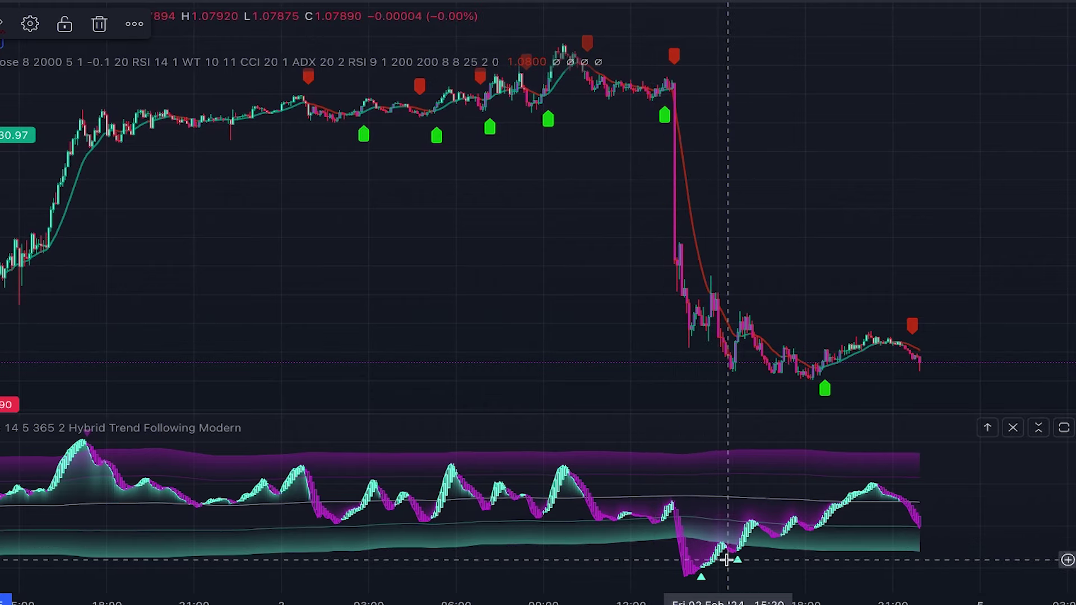
pyautogui.hscroll(5, 726, 560)
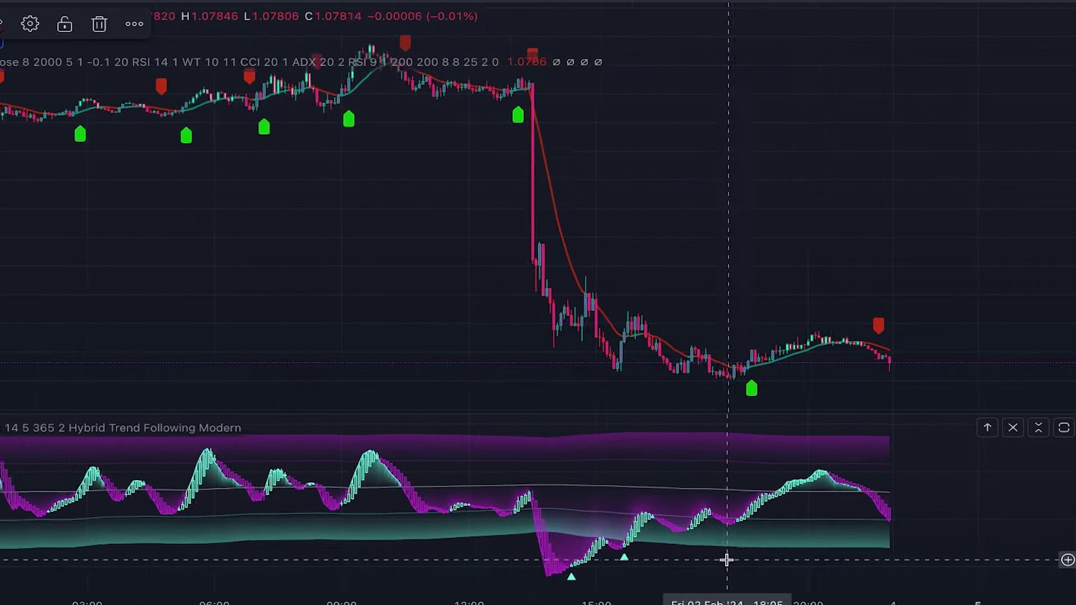
pyautogui.scroll(1, 701, 559)
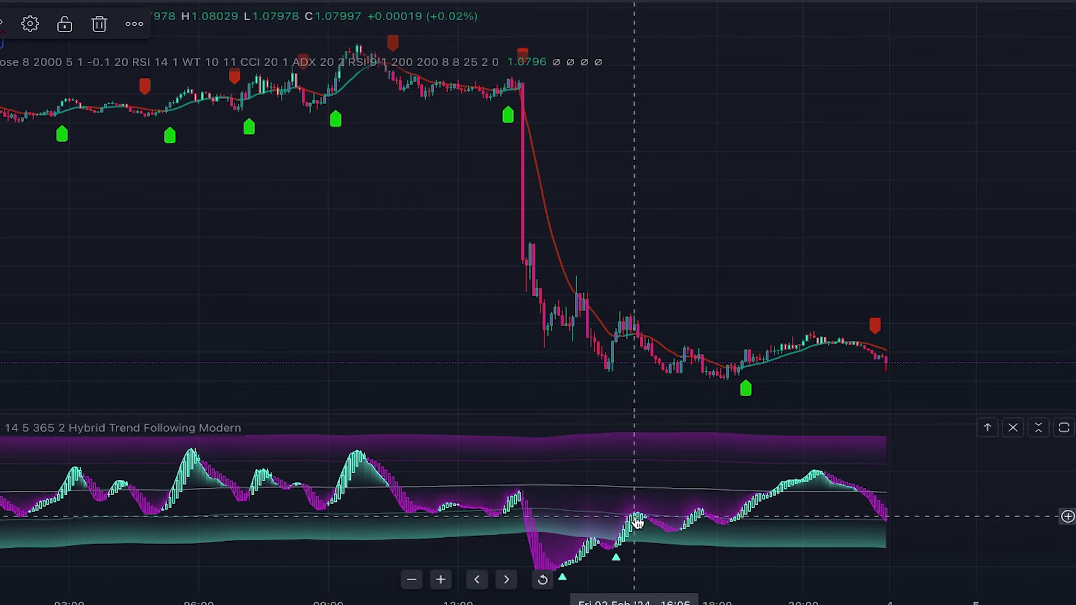
pyautogui.hscroll(-15, 638, 526)
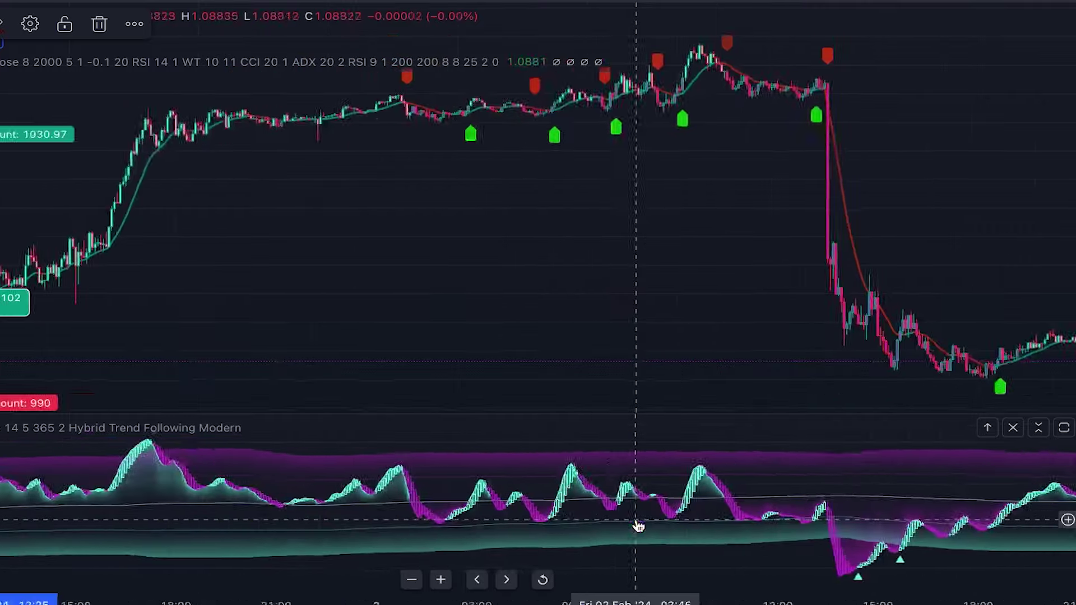
pyautogui.scroll(5, 420, 447)
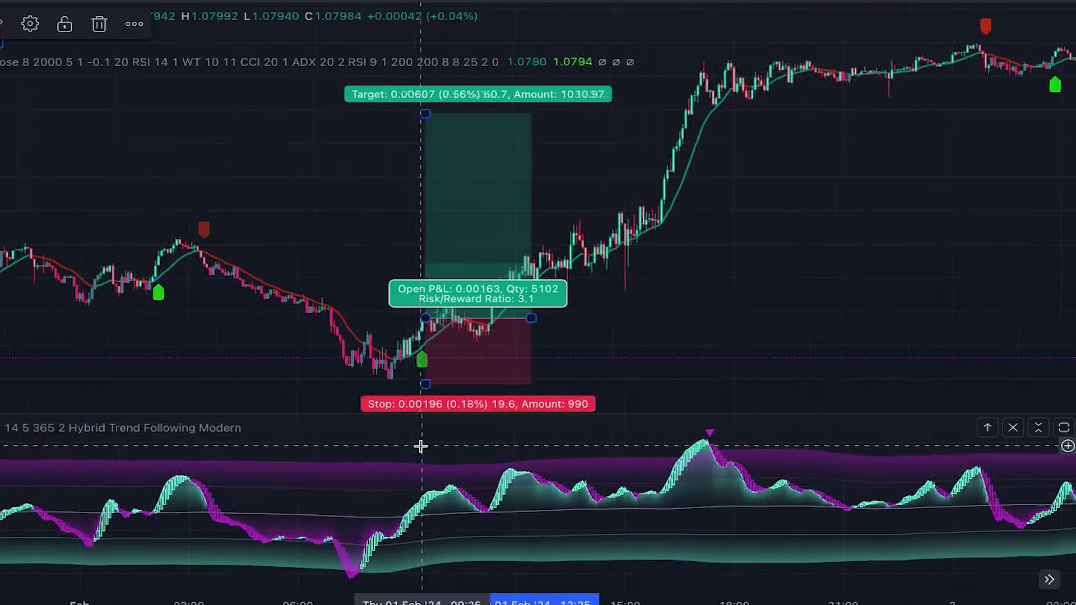